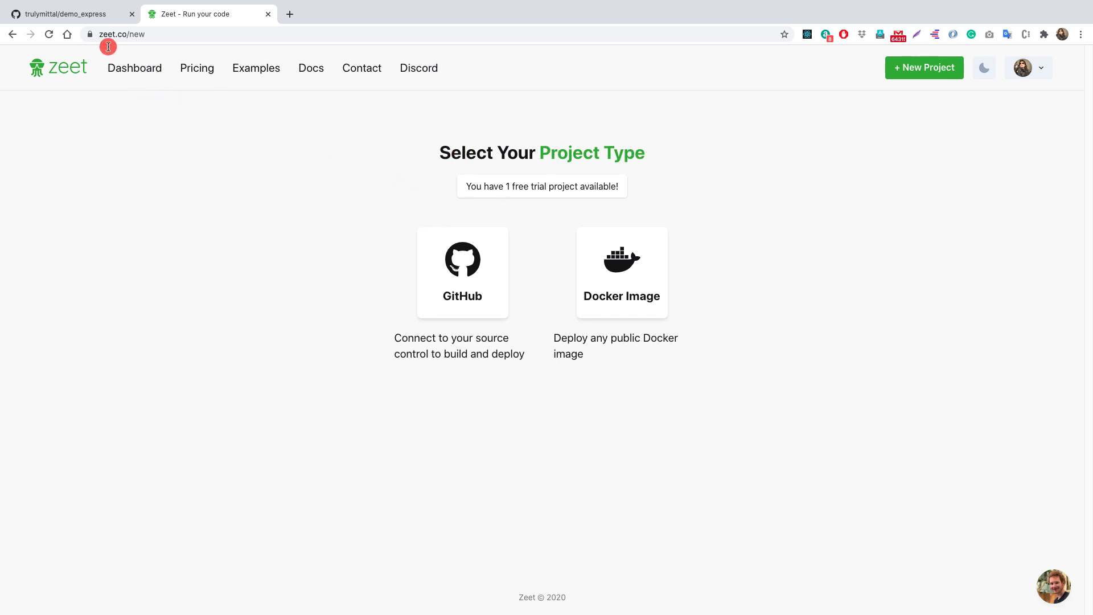
- Review app.js and package.json in the demo_express GitHub repository
{"action": "left_click", "coordinate": [77, 14]}
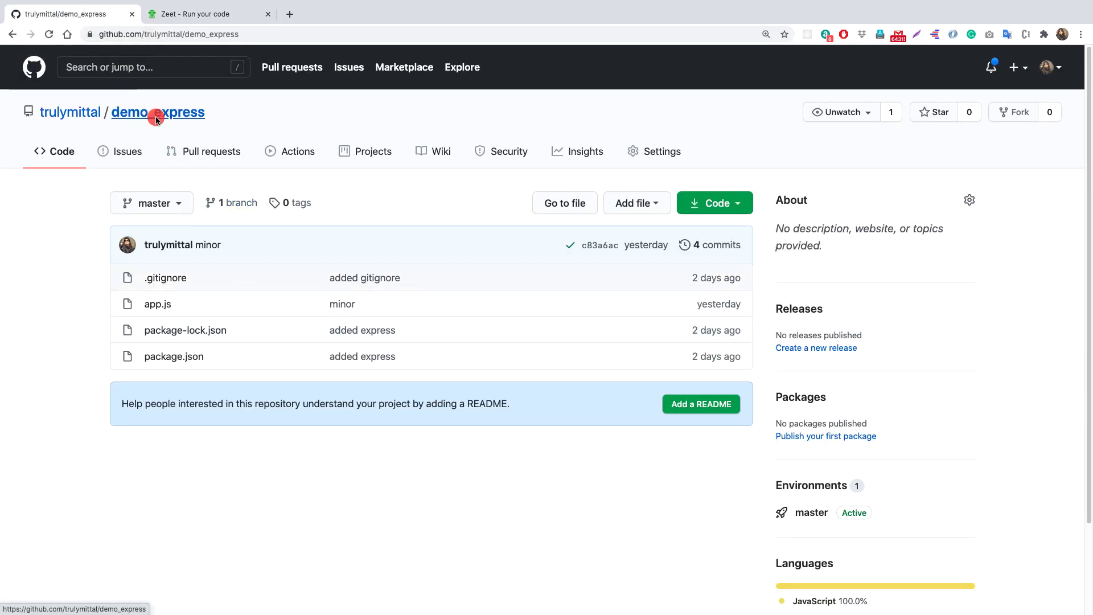
{"action": "left_click", "coordinate": [158, 304]}
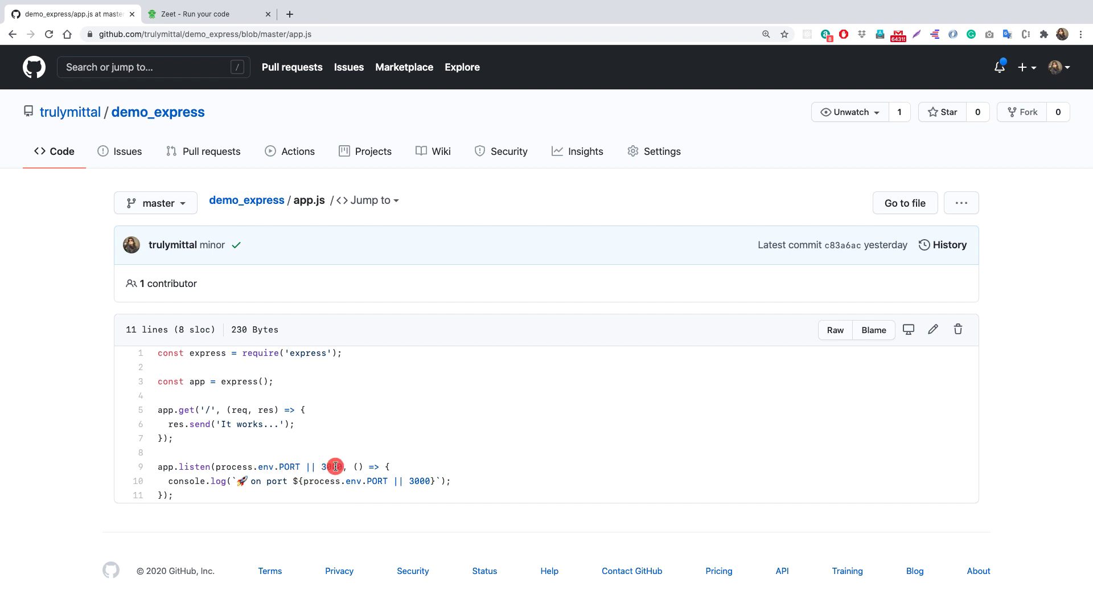
{"action": "left_click", "coordinate": [158, 112]}
{"action": "left_click", "coordinate": [183, 358]}
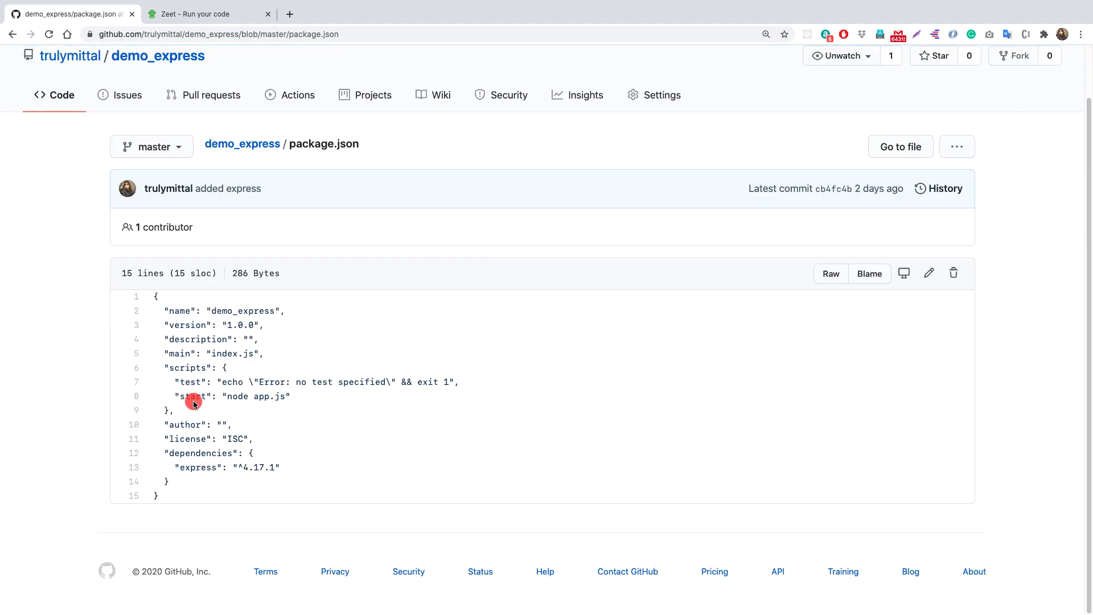
{"action": "left_click", "coordinate": [242, 143]}
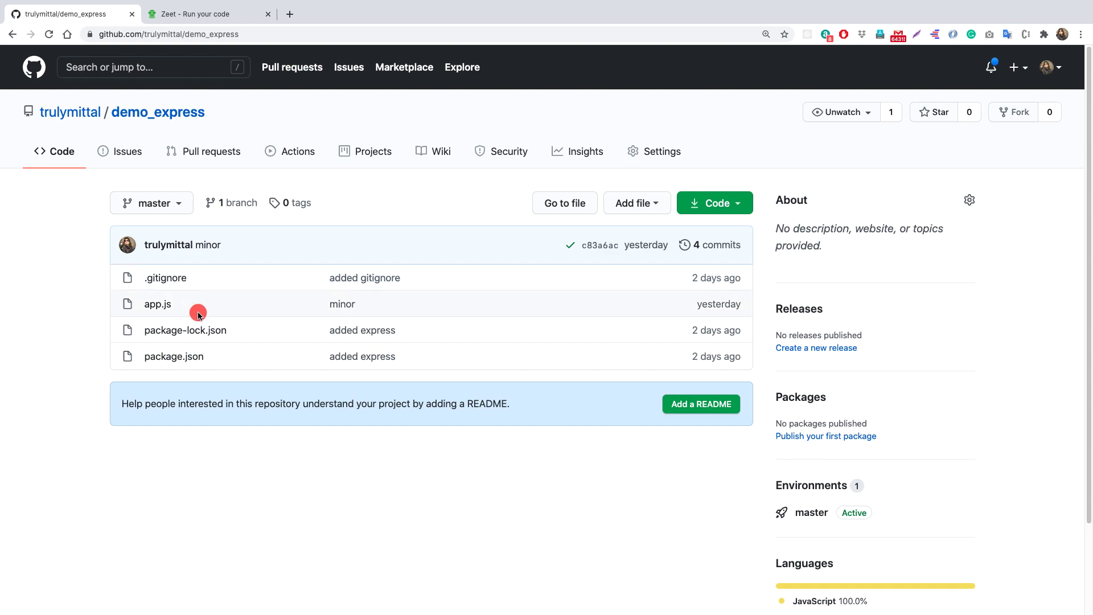
- Back in Zeet, choose the GitHub project type and start adding GitHub repositories
{"action": "left_click", "coordinate": [224, 14]}
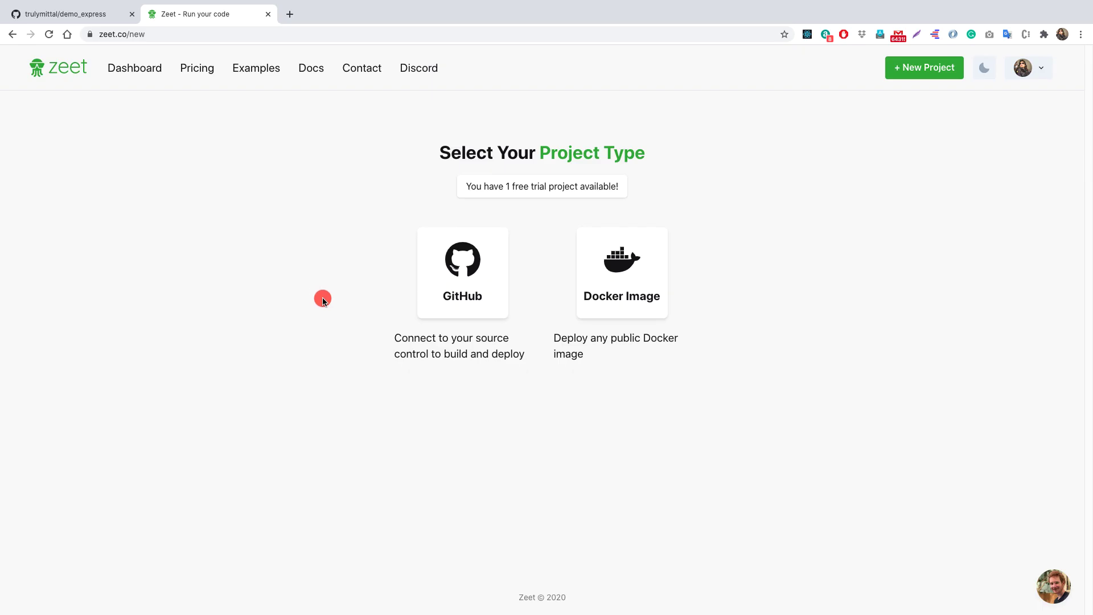
{"action": "left_click", "coordinate": [458, 270]}
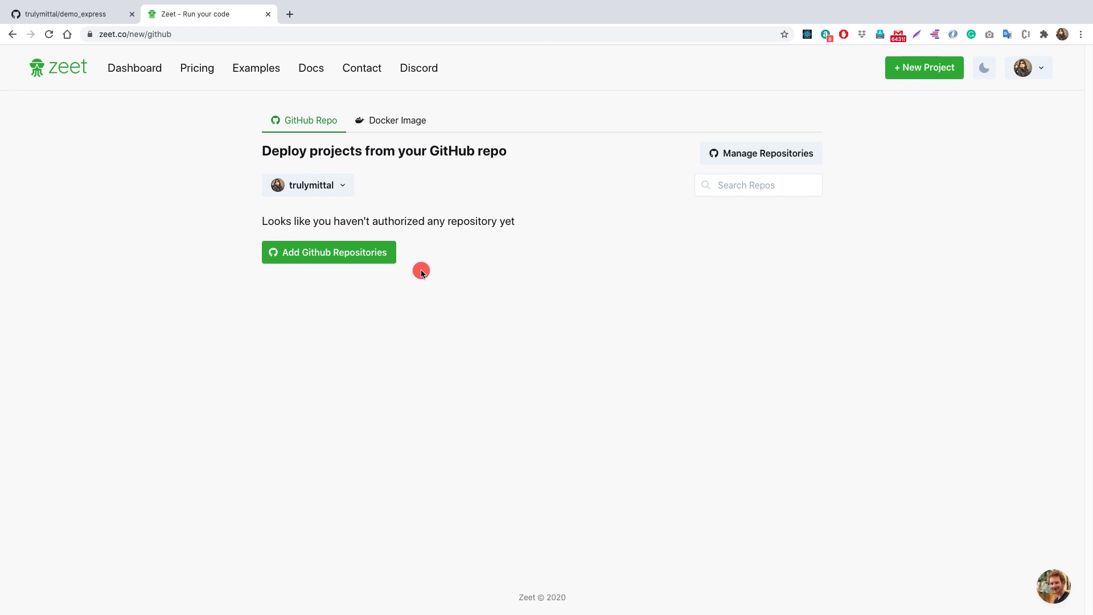
{"action": "left_click", "coordinate": [349, 257]}
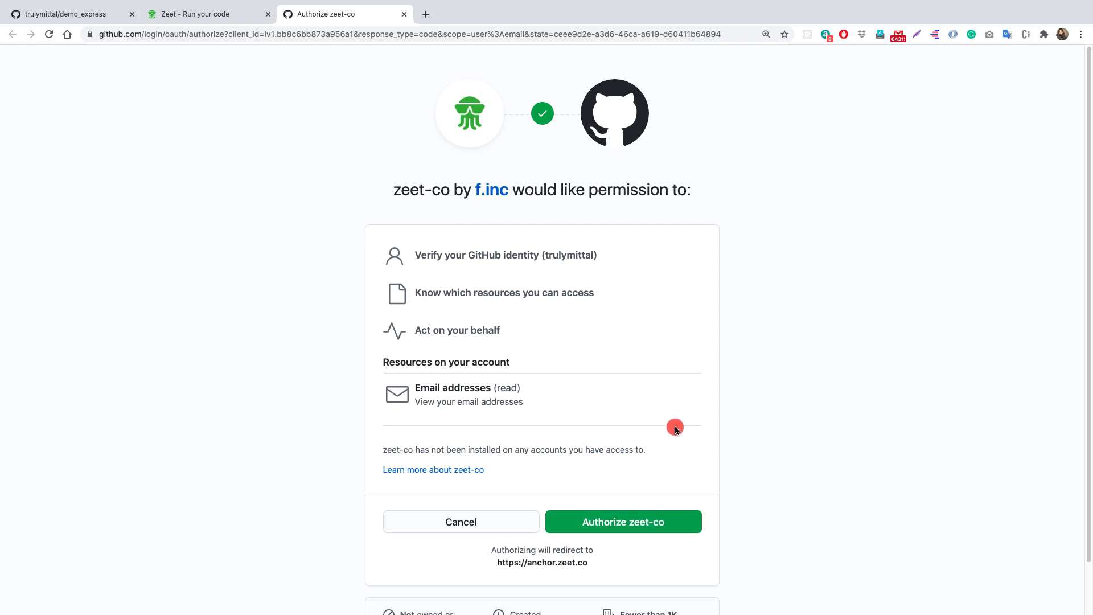
{"action": "scroll", "coordinate": [674, 427], "scroll_direction": "down", "scroll_amount": 1}
{"action": "scroll", "coordinate": [675, 427], "scroll_direction": "down", "scroll_amount": 1}
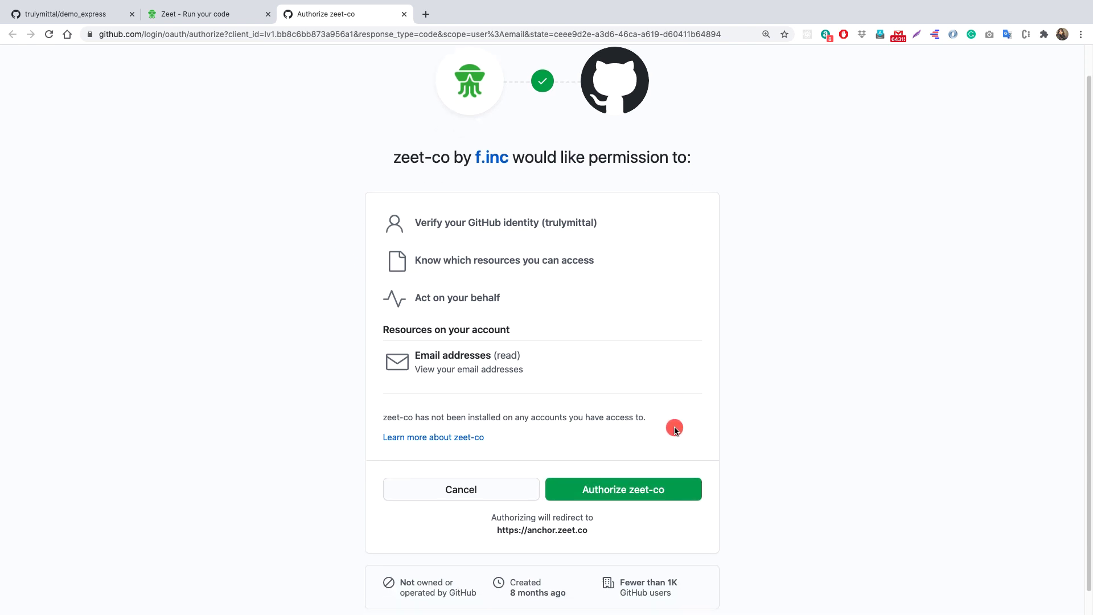
- Authorize zeet-co and install it on the personal account, limited to demo_express
{"action": "left_click", "coordinate": [648, 474]}
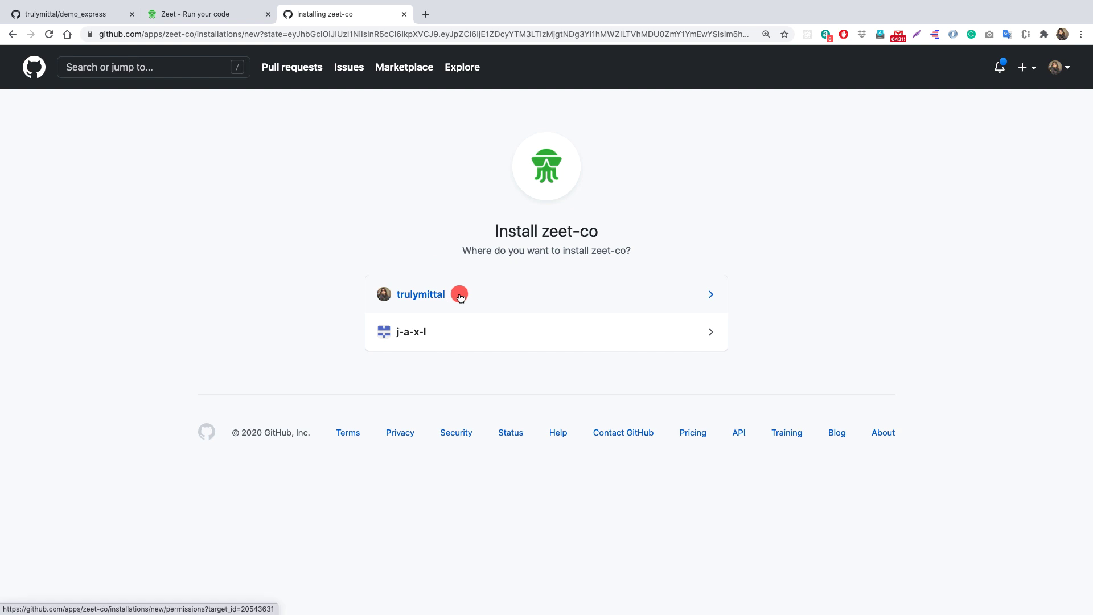
{"action": "left_click", "coordinate": [460, 294]}
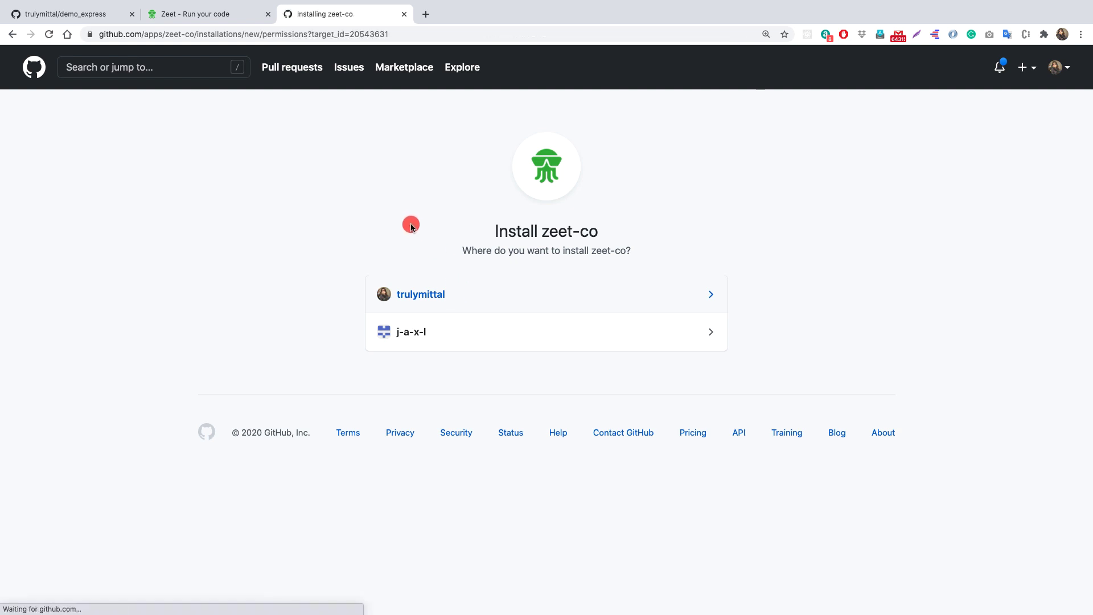
{"action": "scroll", "coordinate": [411, 224], "scroll_direction": "down", "scroll_amount": 2}
{"action": "scroll", "coordinate": [447, 233], "scroll_direction": "down", "scroll_amount": 1}
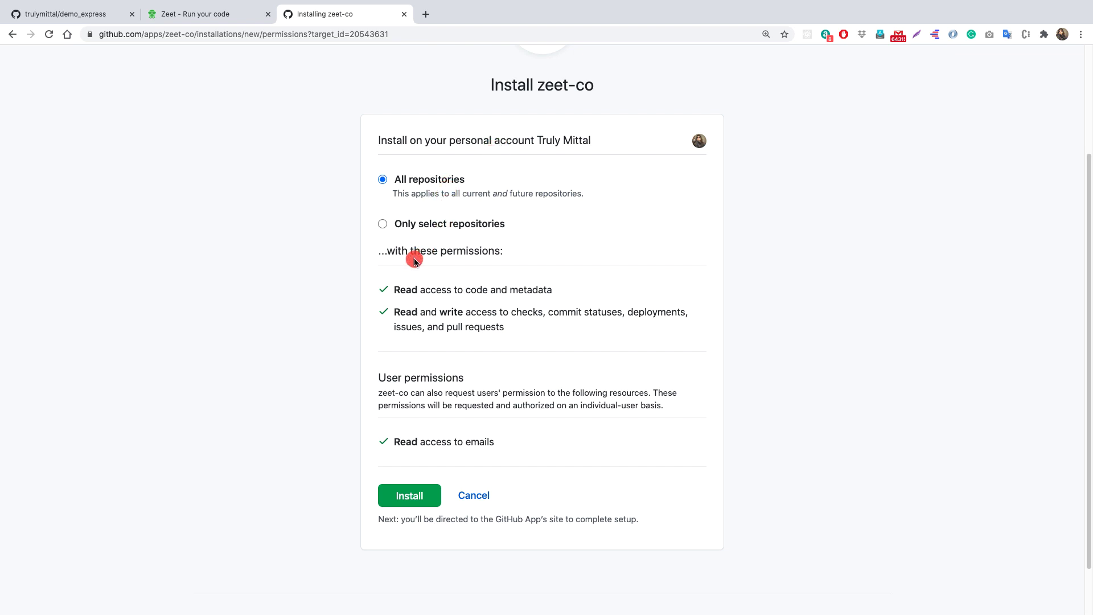
{"action": "left_click", "coordinate": [384, 225]}
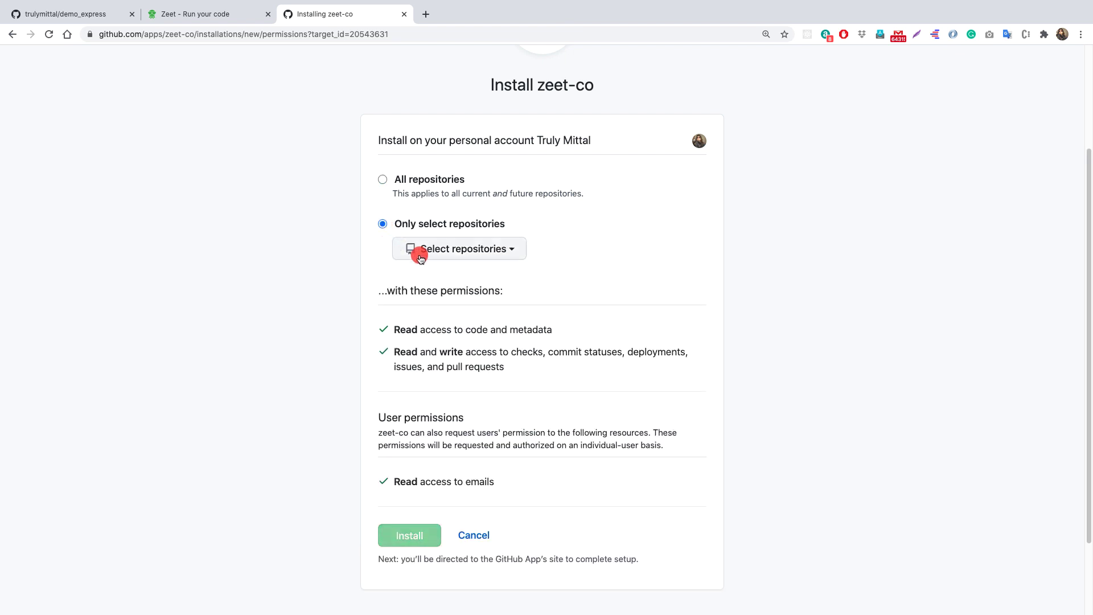
{"action": "left_click", "coordinate": [488, 249]}
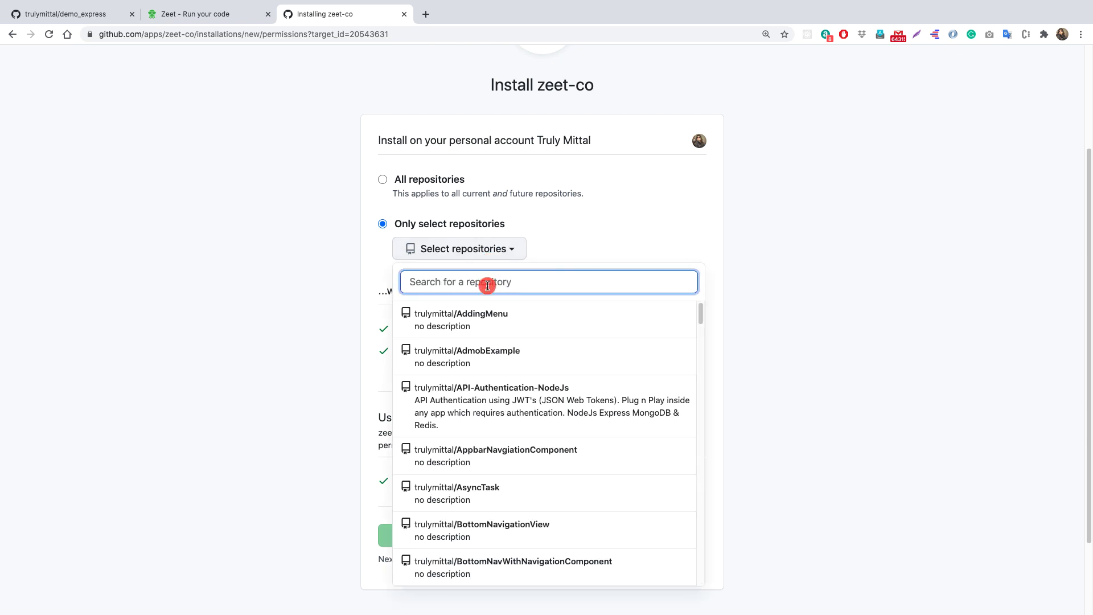
{"action": "type", "text": "demo_ex"}
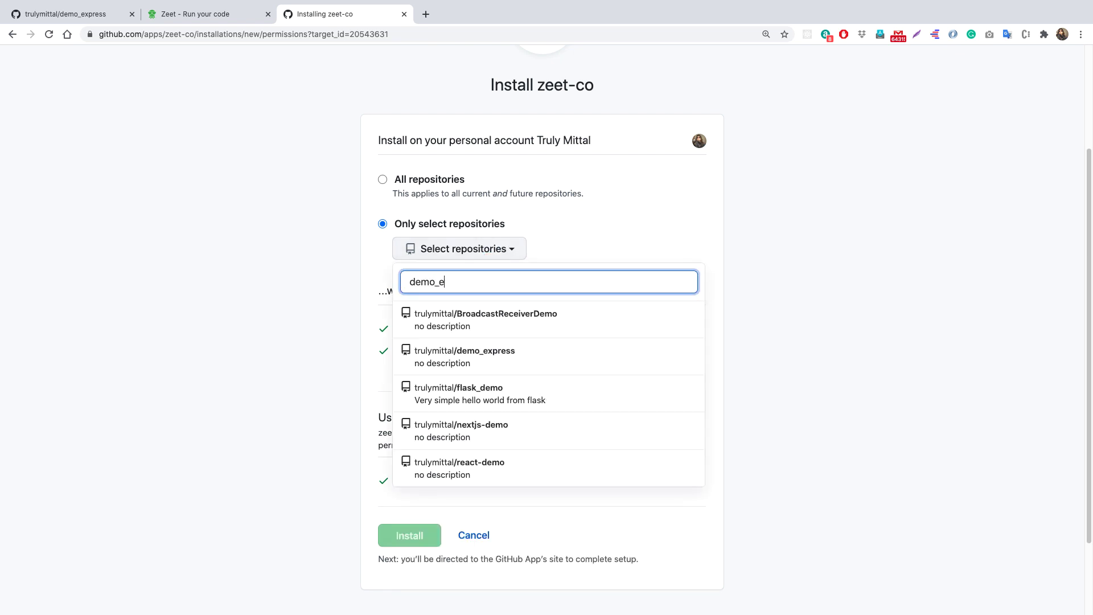
{"action": "type", "text": "p"}
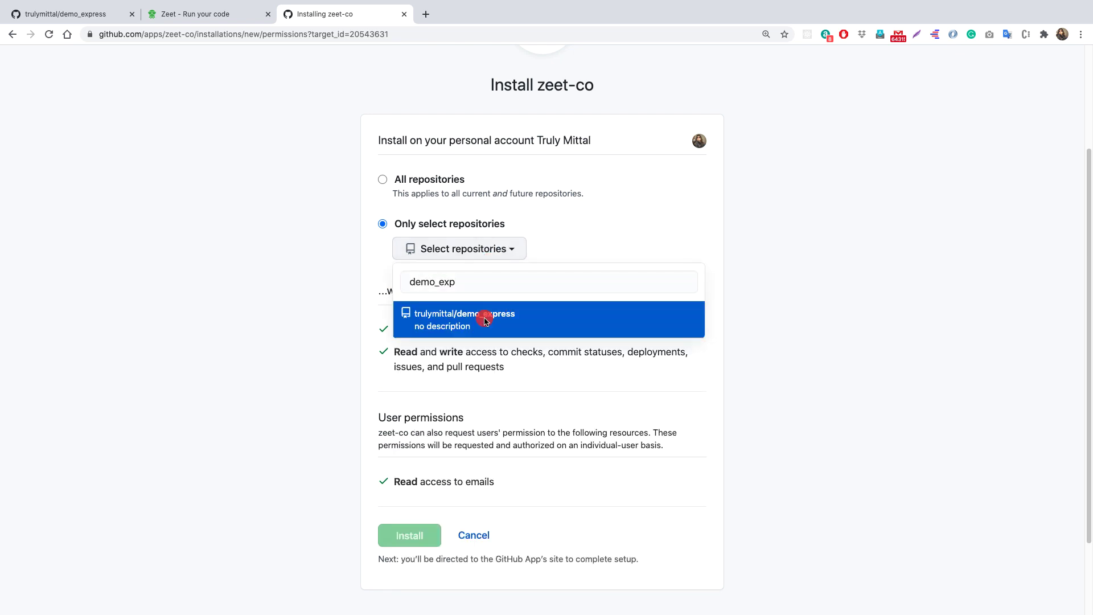
{"action": "left_click", "coordinate": [486, 321]}
{"action": "scroll", "coordinate": [564, 273], "scroll_direction": "down", "scroll_amount": 1}
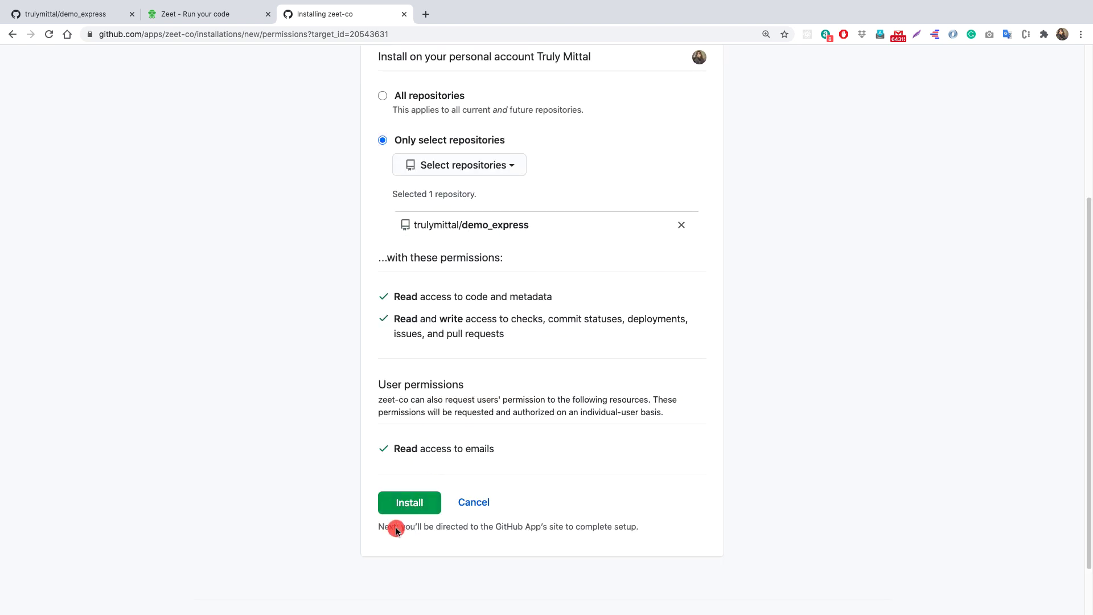
{"action": "left_click", "coordinate": [409, 502]}
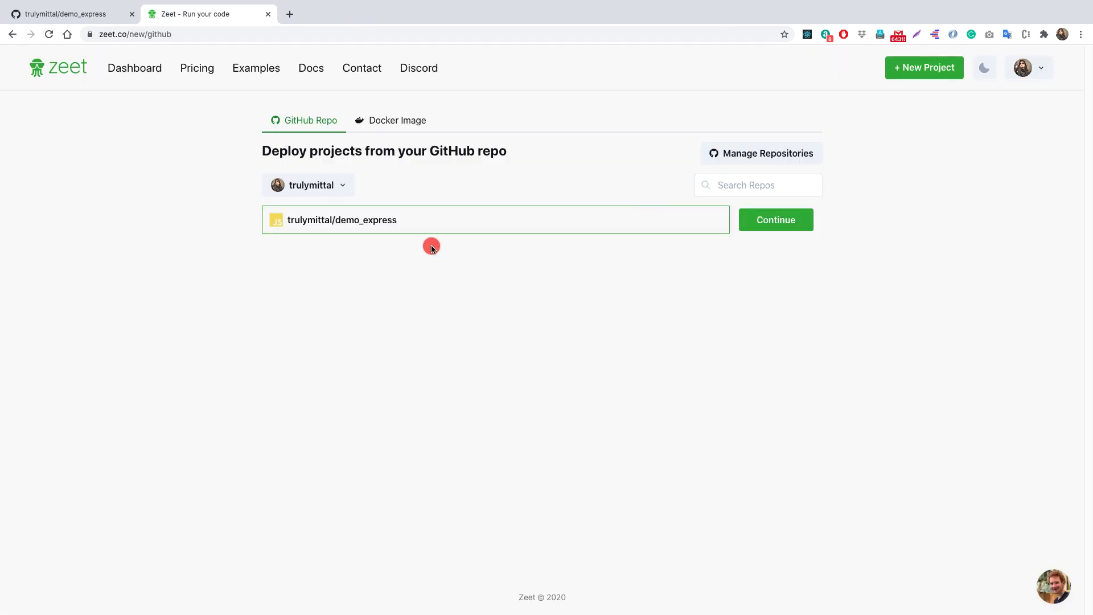
- Continue with the demo_express repository and launch its deployment
{"action": "left_click", "coordinate": [773, 220]}
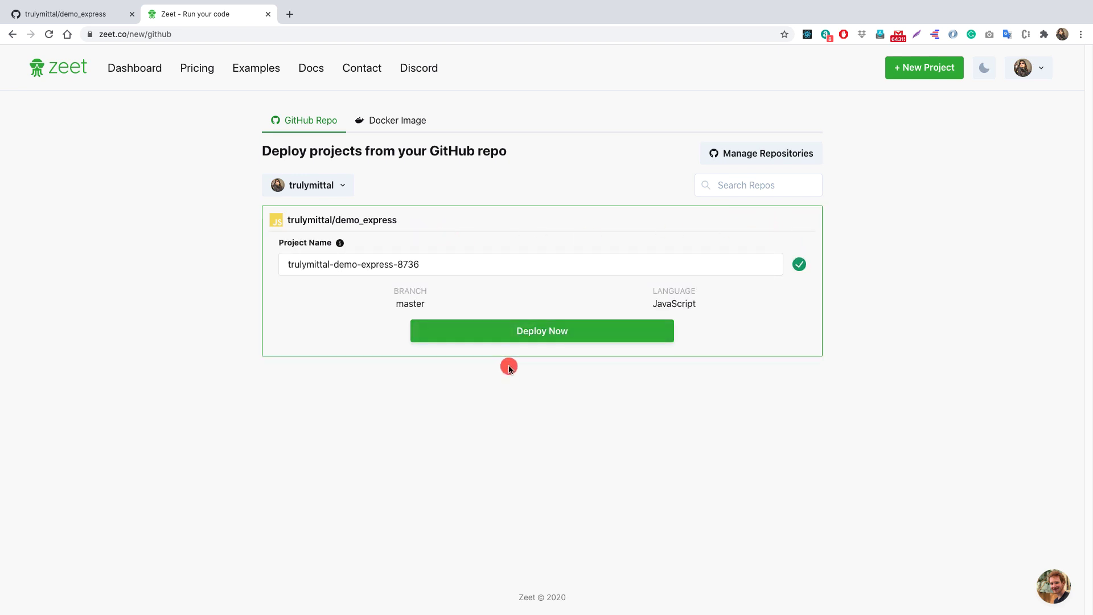
{"action": "left_click", "coordinate": [535, 332]}
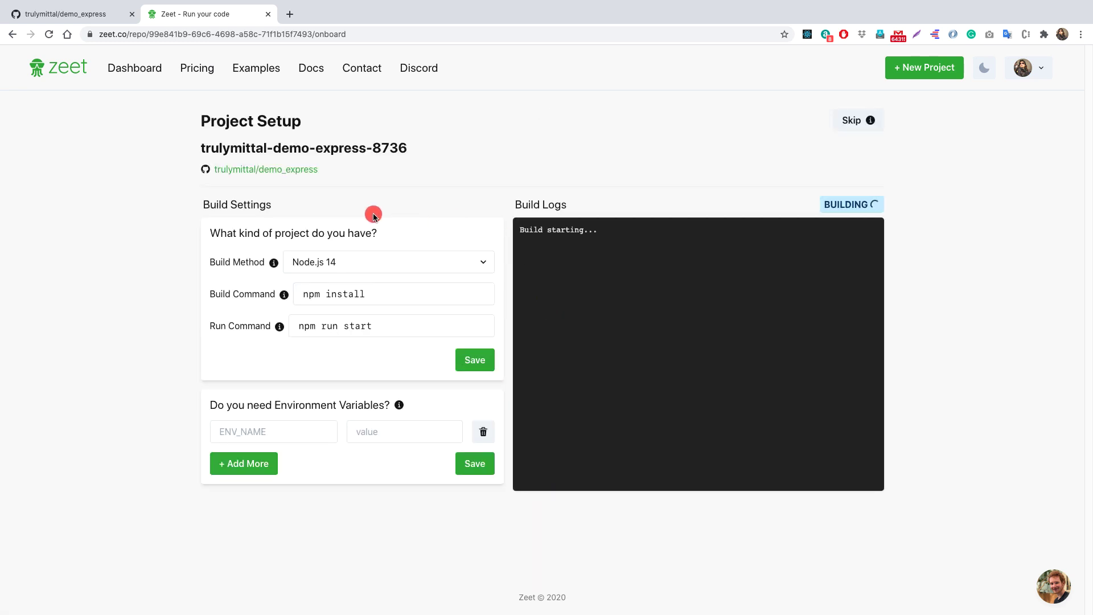
- Keep Node.js 14 as build method, leave environment variables empty, and await deployment
{"action": "left_click", "coordinate": [357, 263]}
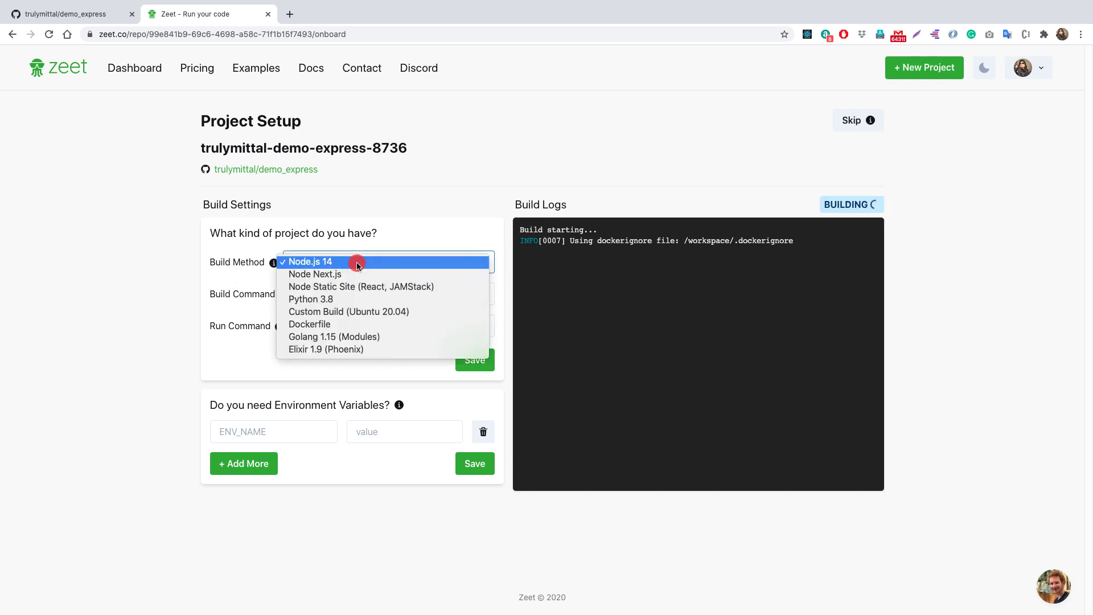
{"action": "left_click", "coordinate": [356, 263]}
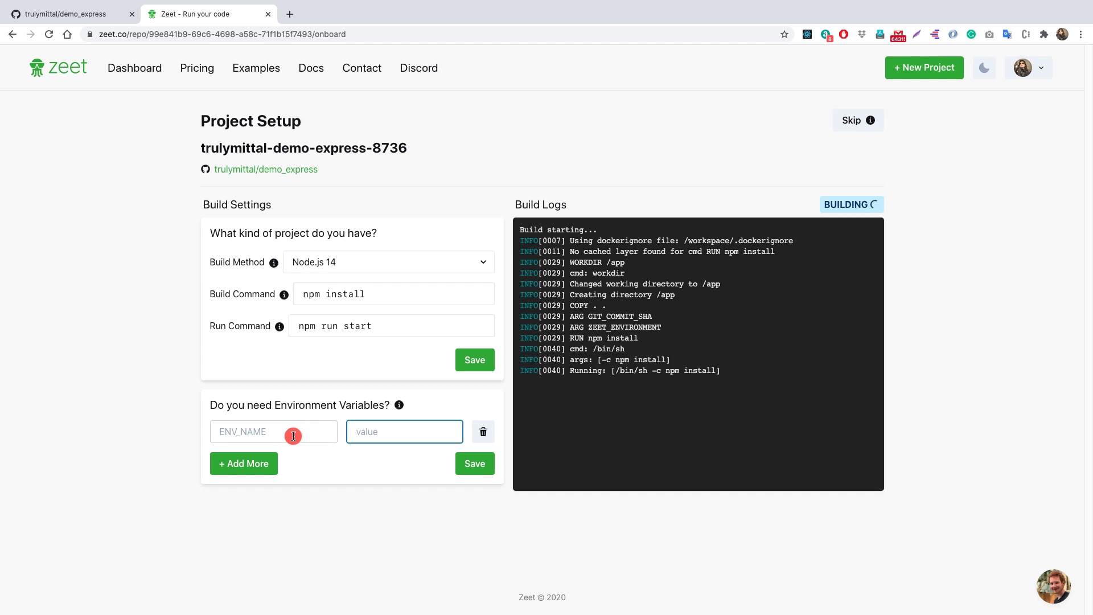
{"action": "left_click", "coordinate": [299, 431]}
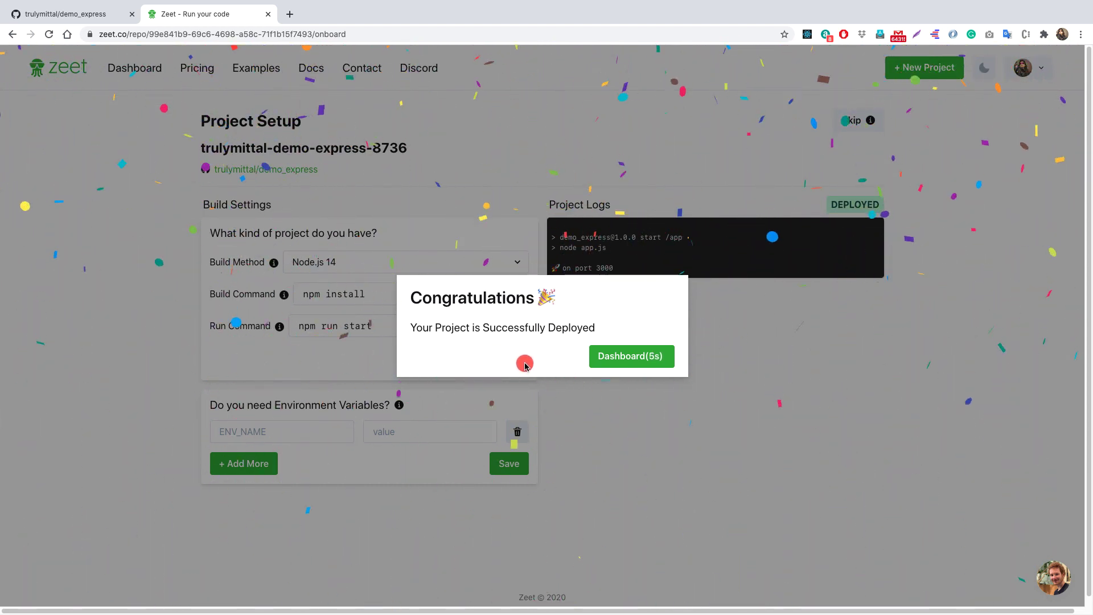
- In the project settings, set the Networking port to 3000 and save
{"action": "left_click", "coordinate": [642, 356]}
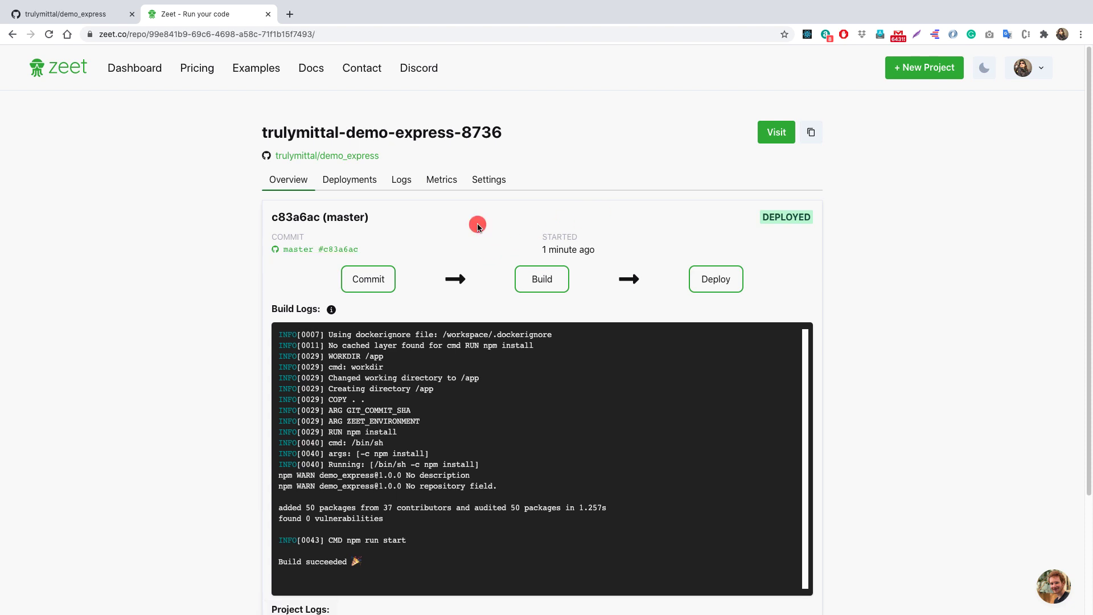
{"action": "left_click", "coordinate": [500, 179]}
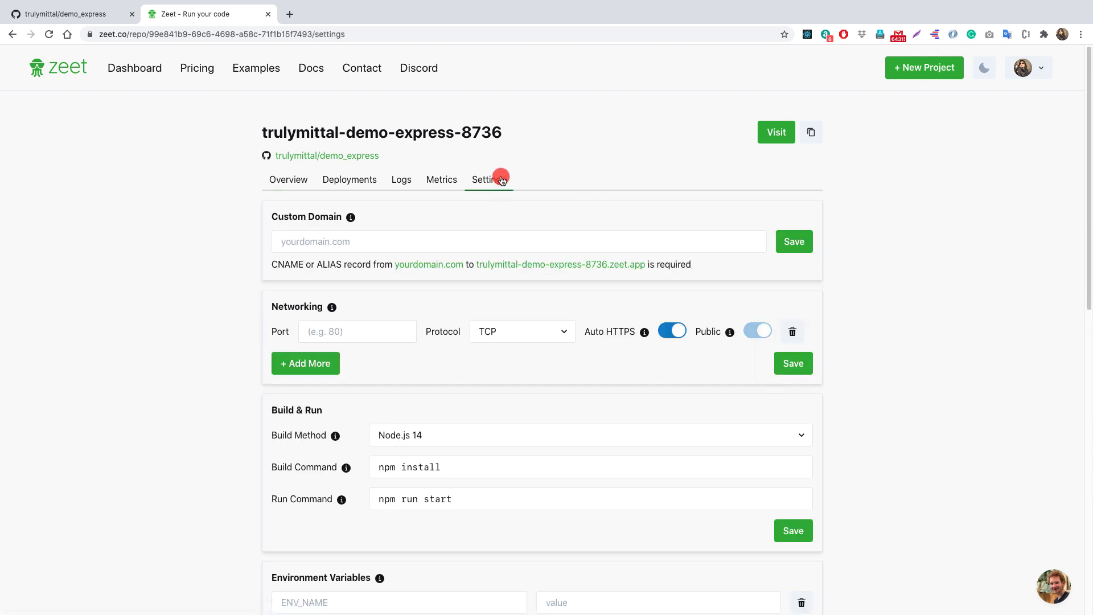
{"action": "left_click", "coordinate": [374, 332]}
{"action": "type", "text": "3000"}
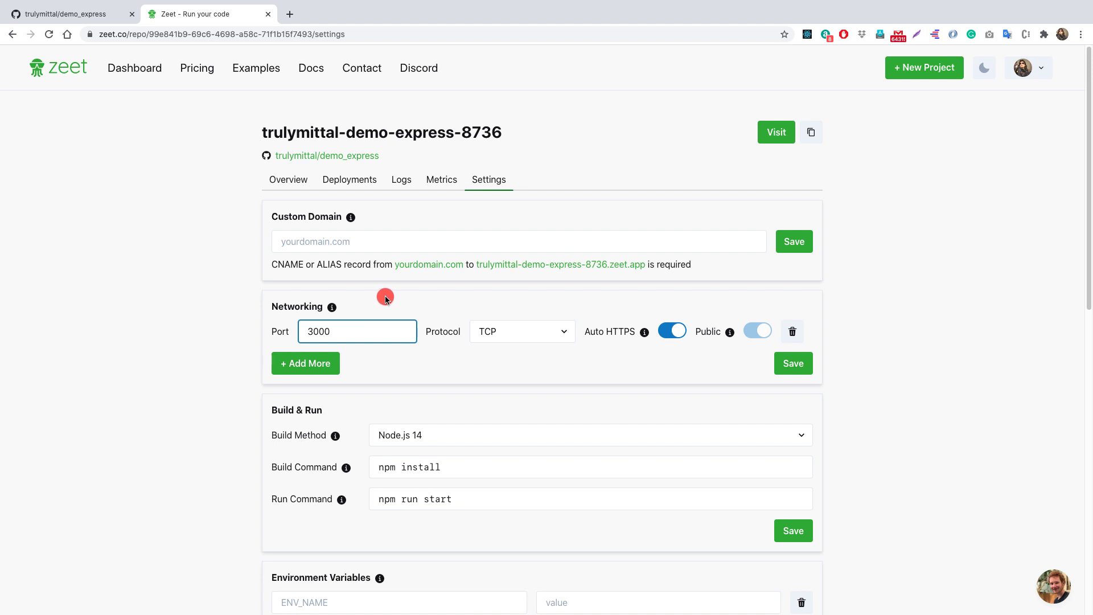
{"action": "left_click", "coordinate": [793, 363]}
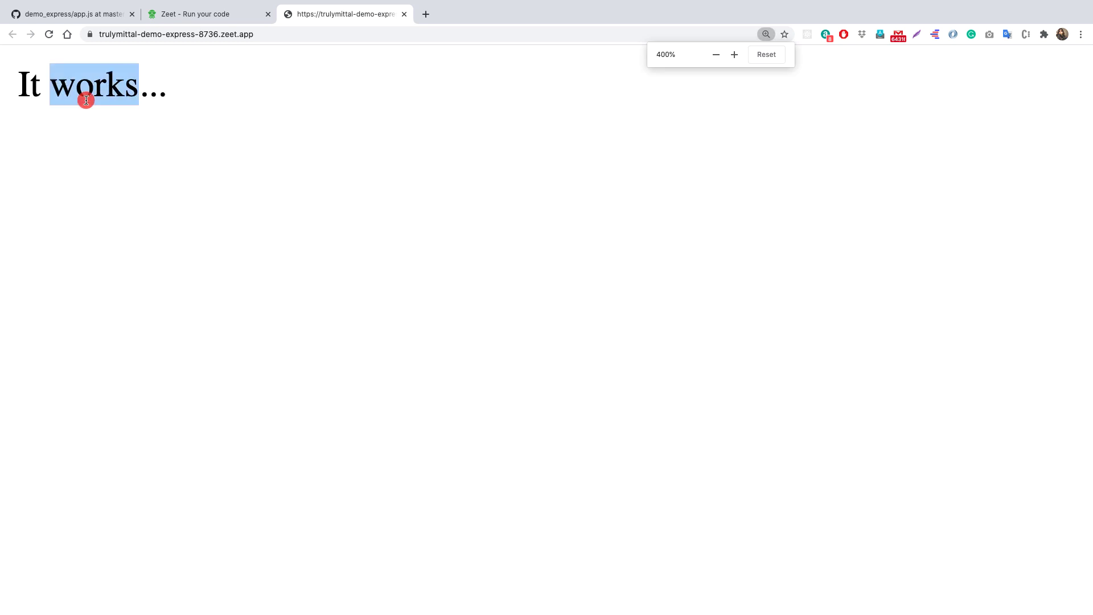
- Check the live 'It works...' page and its secure connection, then move to VS Code
{"action": "left_click_drag", "start_coordinate": [20, 85], "coordinate": [168, 87]}
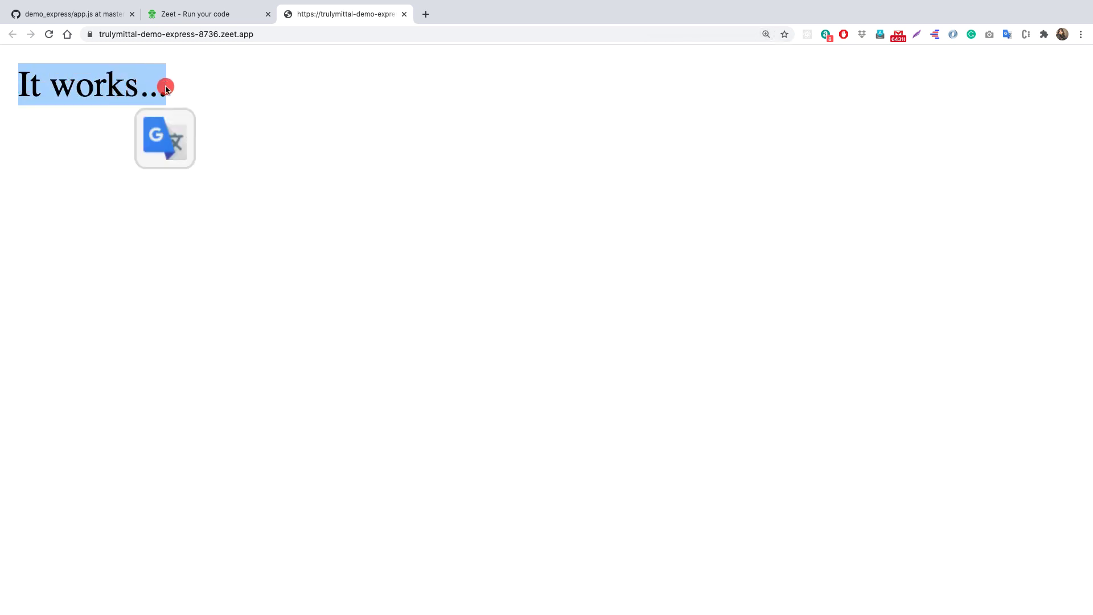
{"action": "left_click", "coordinate": [213, 80]}
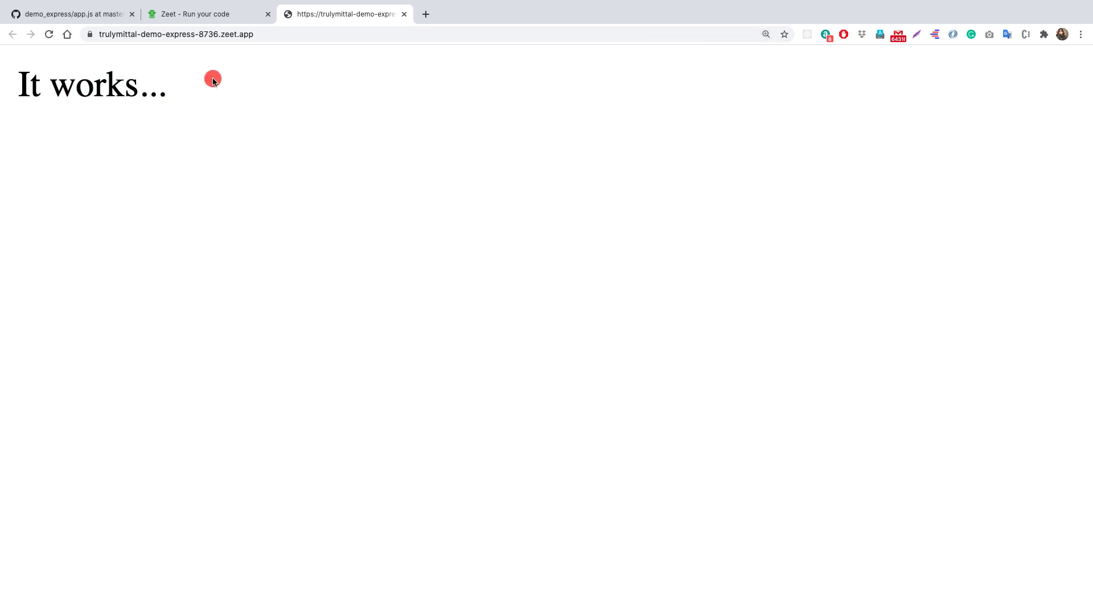
{"action": "left_click", "coordinate": [90, 34]}
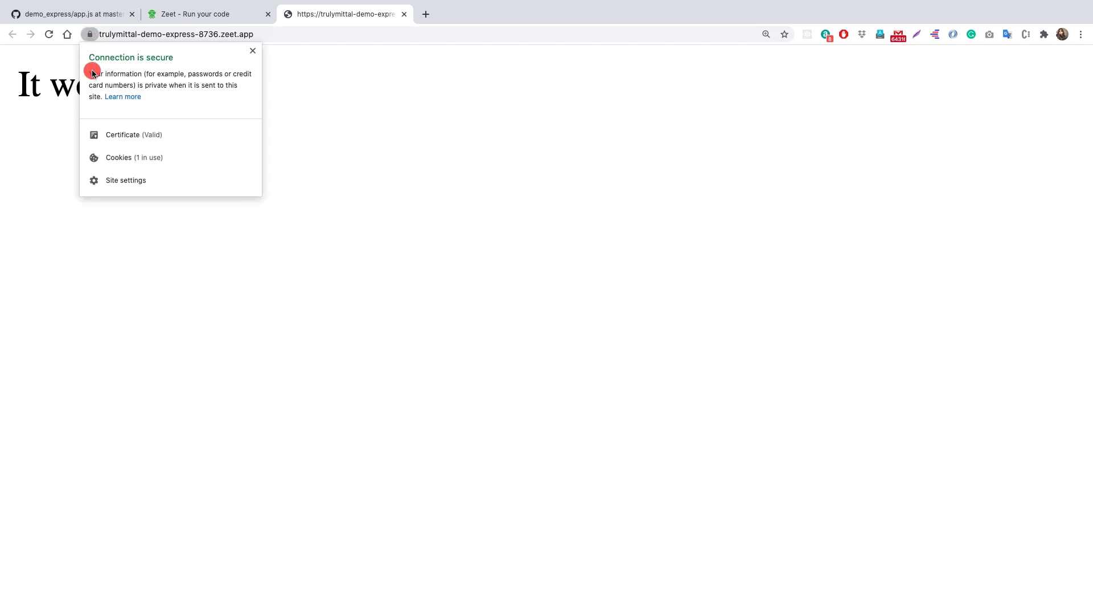
{"action": "left_click", "coordinate": [58, 146]}
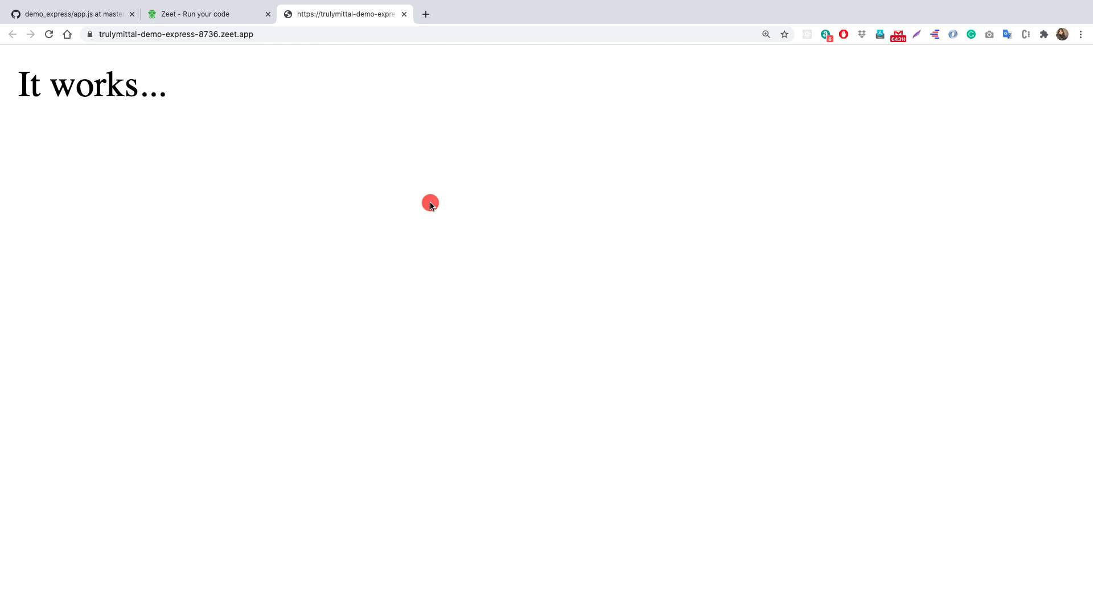
{"action": "key", "text": "ctrl+Right"}
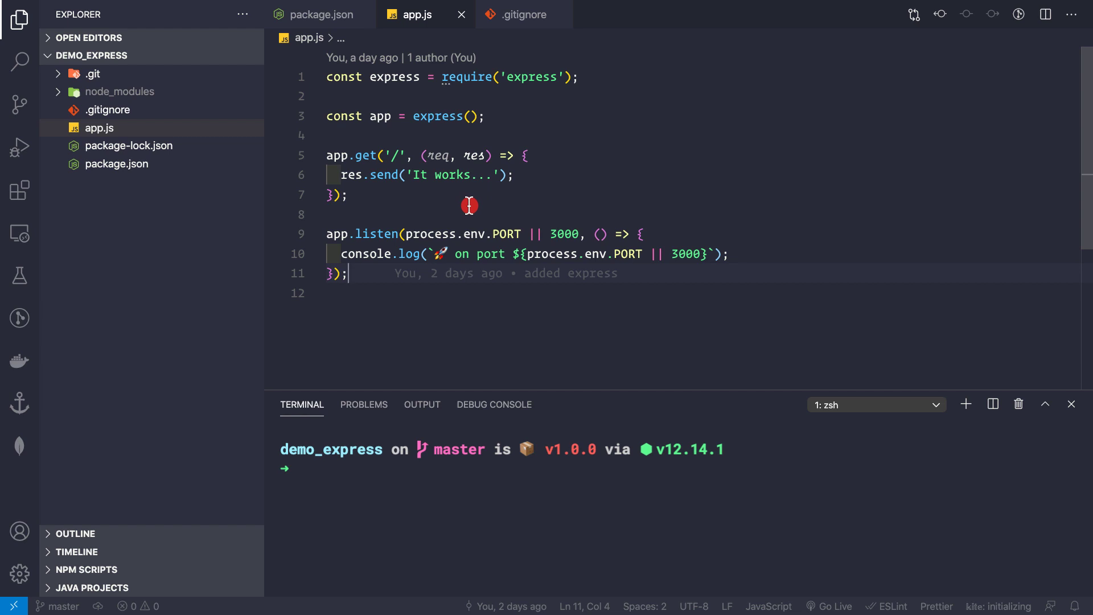
- Change the app.js response to 'It works...updated', save, commit as 'updated', push to master
{"action": "left_click", "coordinate": [495, 175]}
{"action": "type", "text": "updated"}
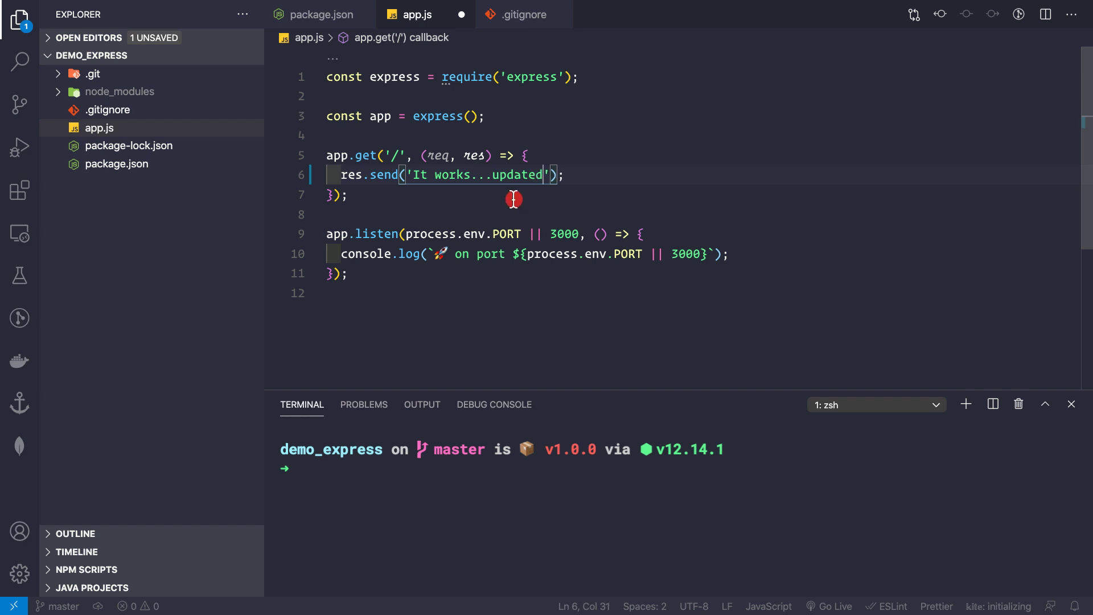
{"action": "key", "text": "ctrl+s"}
{"action": "left_click", "coordinate": [337, 480]}
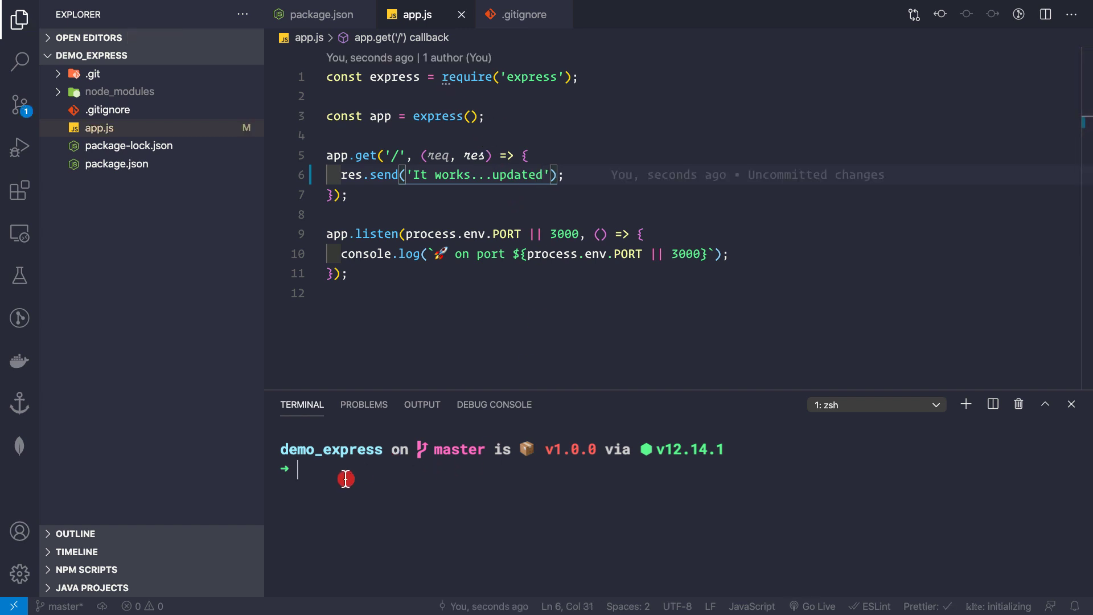
{"action": "type", "text": "git add ."}
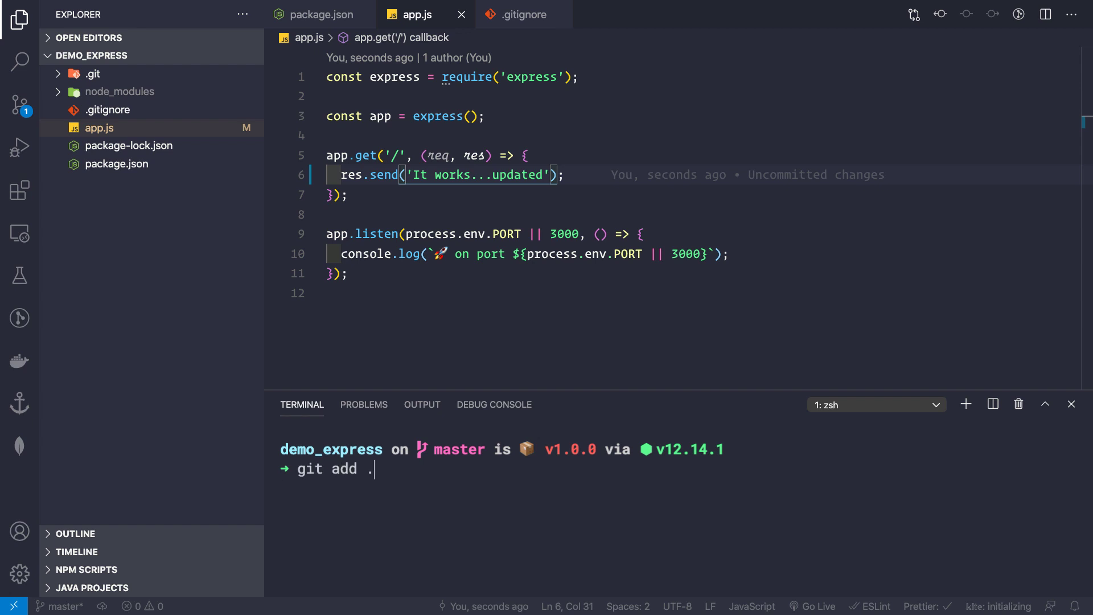
{"action": "type", "text": "git commit"}
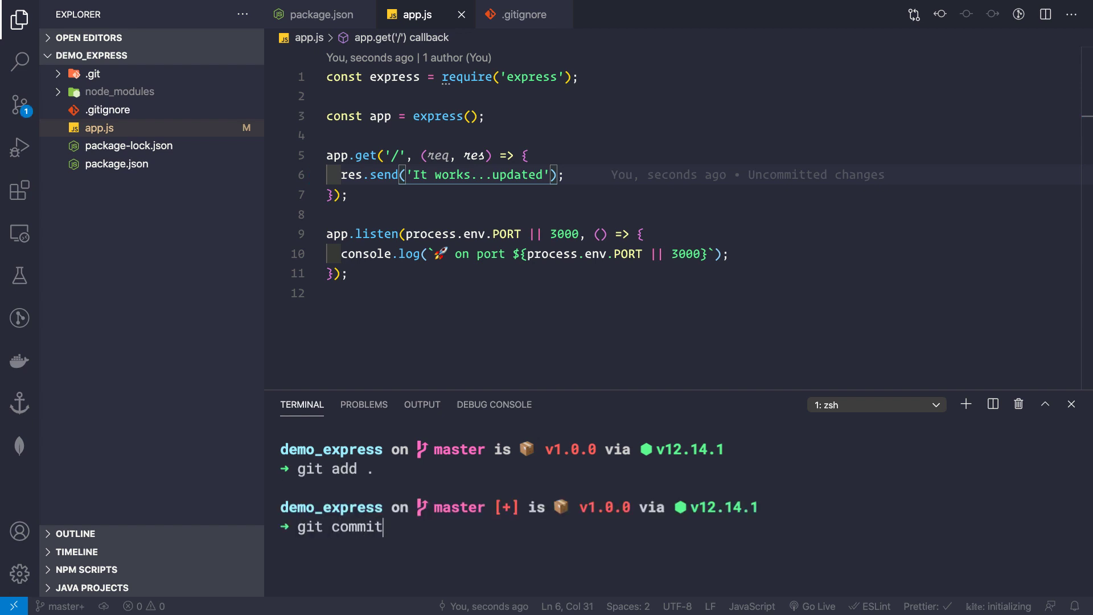
{"action": "type", "text": " -m"}
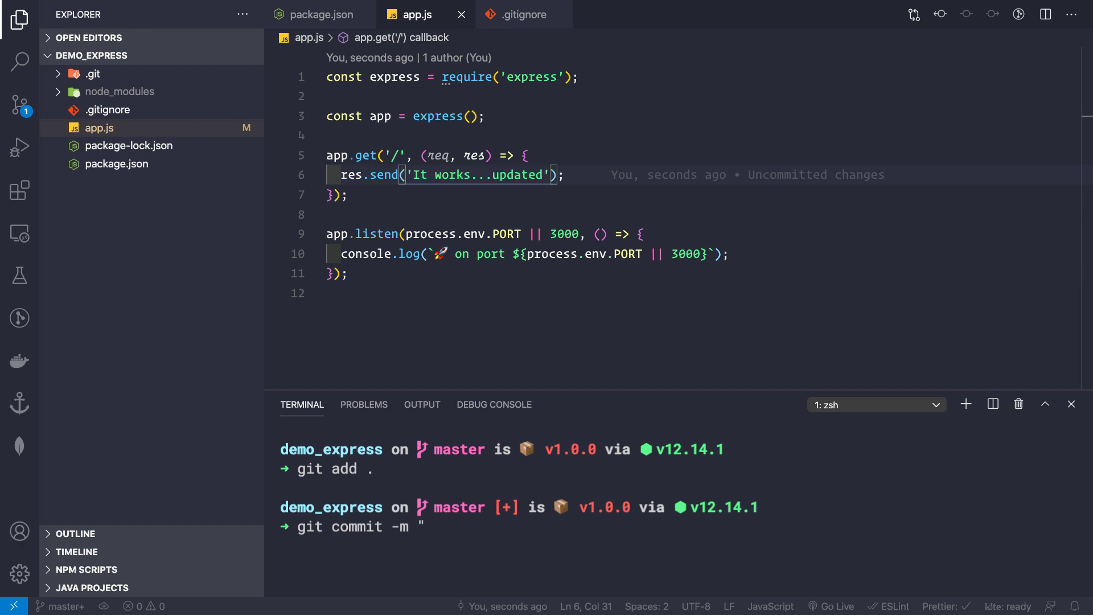
{"action": "type", "text": "pdated"}
{"action": "type", "text": "\""}
{"action": "key", "text": "Return"}
{"action": "type", "text": "git p"}
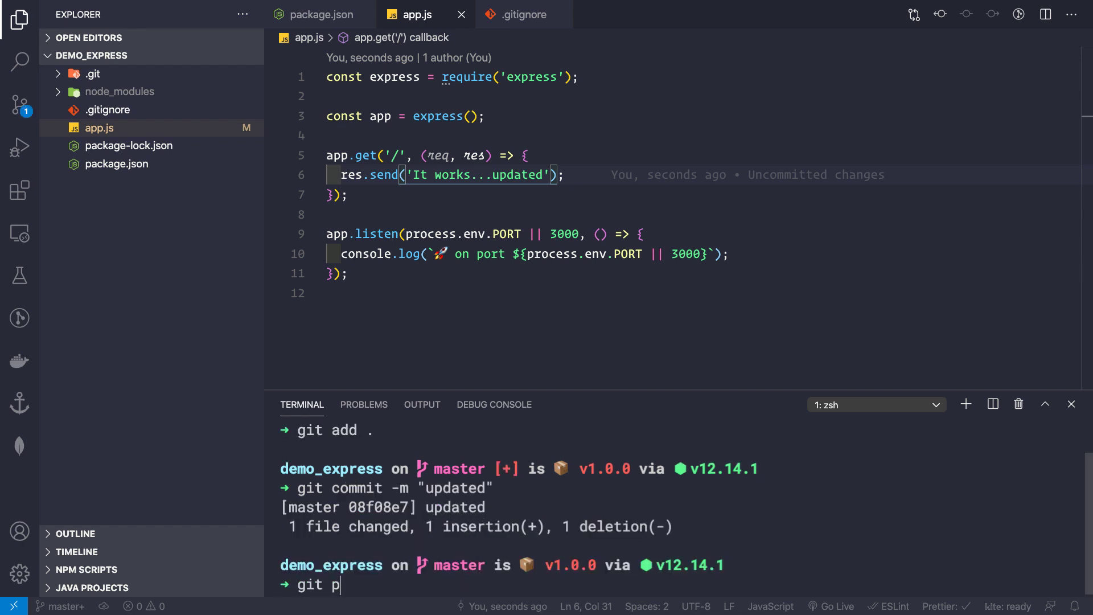
{"action": "type", "text": "uhc "}
{"action": "type", "text": "sh"}
{"action": "type", "text": "rigin master"}
{"action": "key", "text": "Return"}
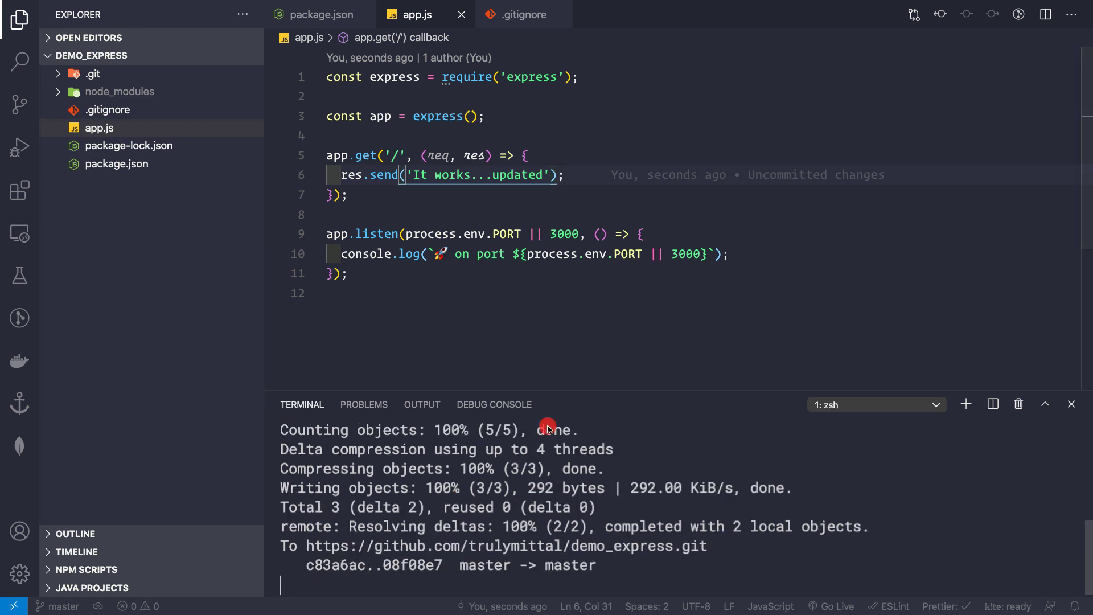
{"action": "left_click_drag", "start_coordinate": [588, 394], "coordinate": [589, 324]}
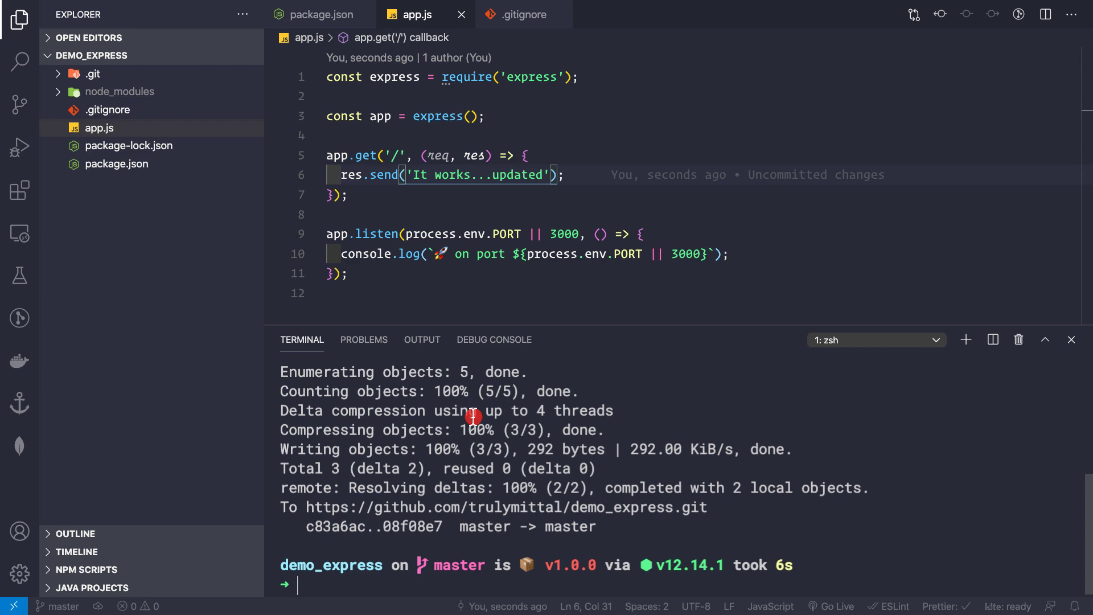
- Return to the Zeet project tab and watch commit 08f08e7's deployment build
{"action": "key", "text": "super+Tab"}
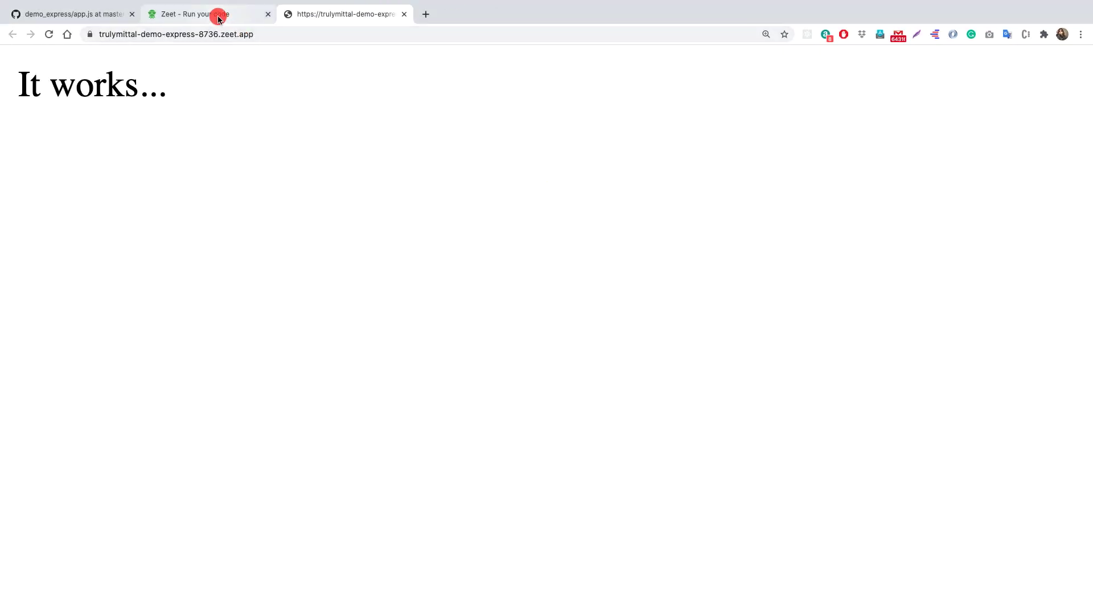
{"action": "left_click", "coordinate": [219, 15]}
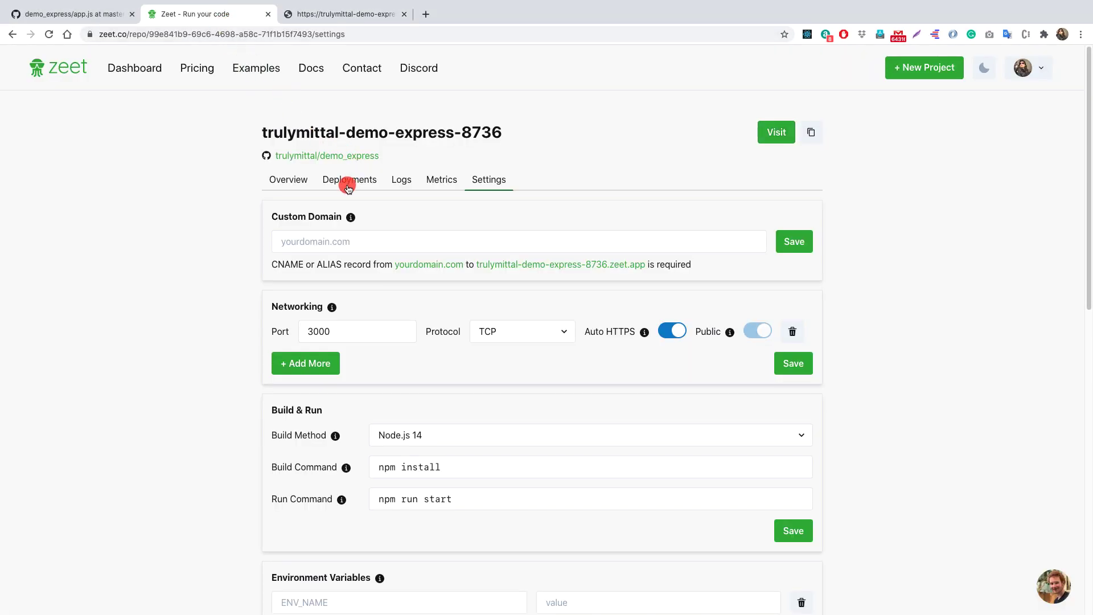
{"action": "left_click", "coordinate": [288, 180]}
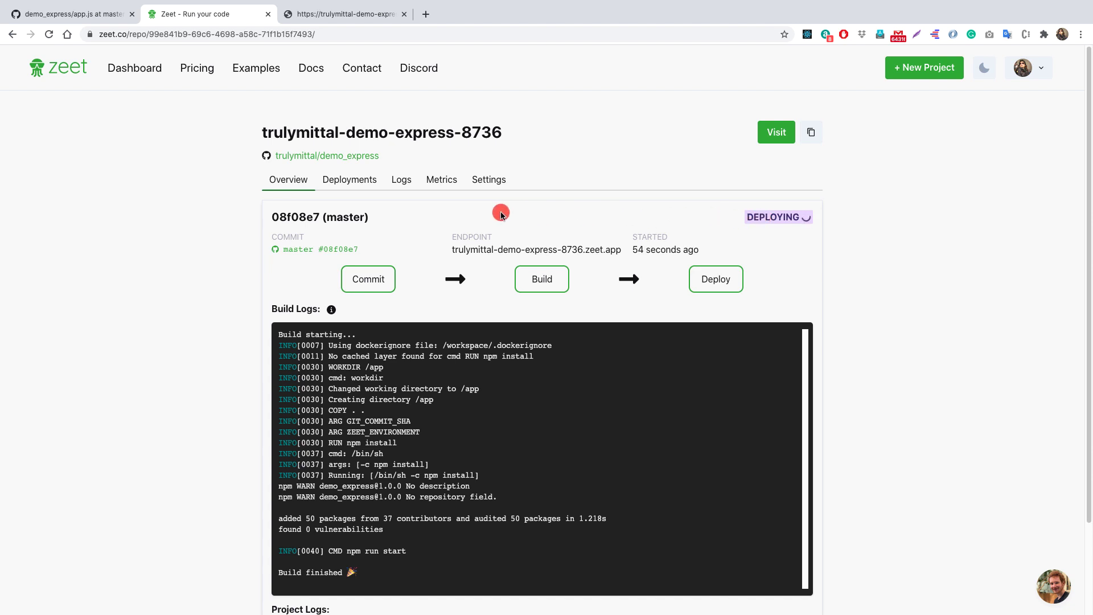
- Reload the live app tab until 'It works...updated' appears, and highlight the text
{"action": "left_click", "coordinate": [353, 11]}
{"action": "left_click", "coordinate": [49, 34]}
{"action": "left_click", "coordinate": [49, 35]}
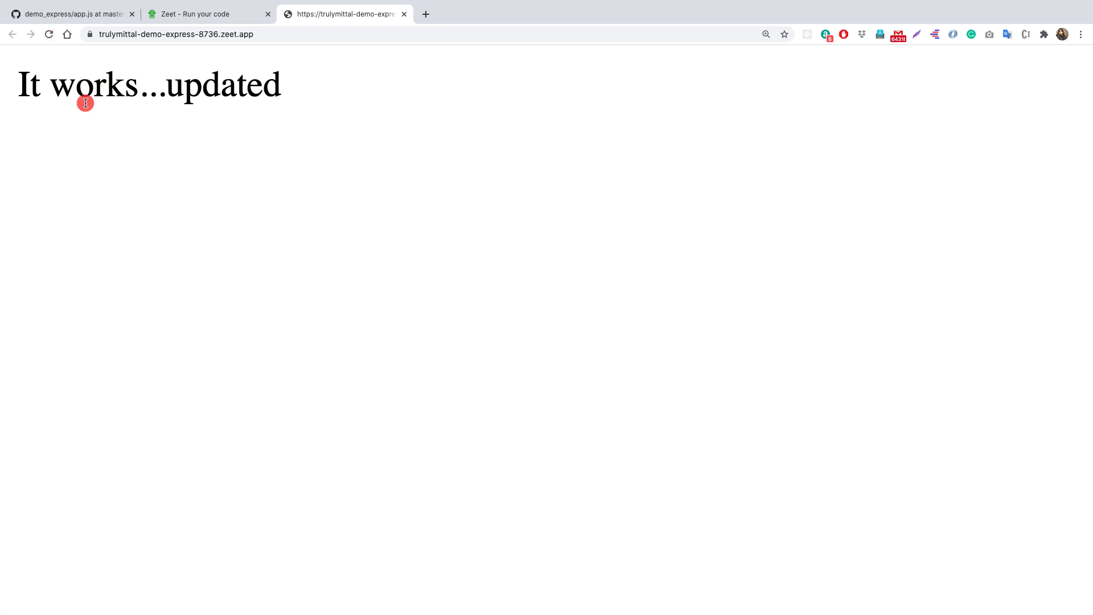
{"action": "left_click_drag", "start_coordinate": [17, 86], "coordinate": [282, 87]}
{"action": "left_click", "coordinate": [168, 86]}
{"action": "left_click", "coordinate": [374, 90]}
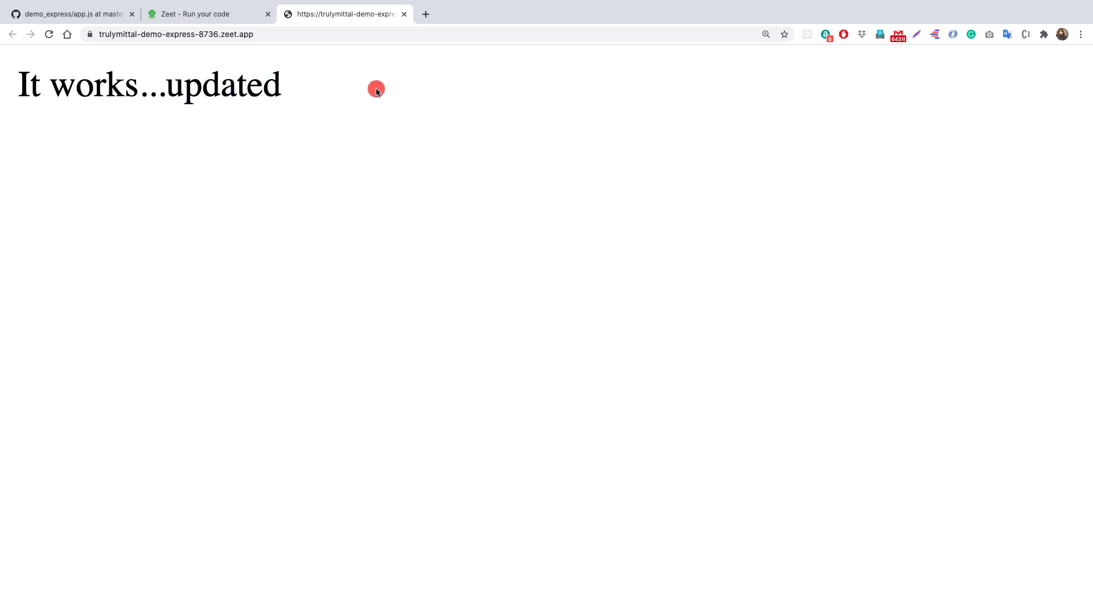